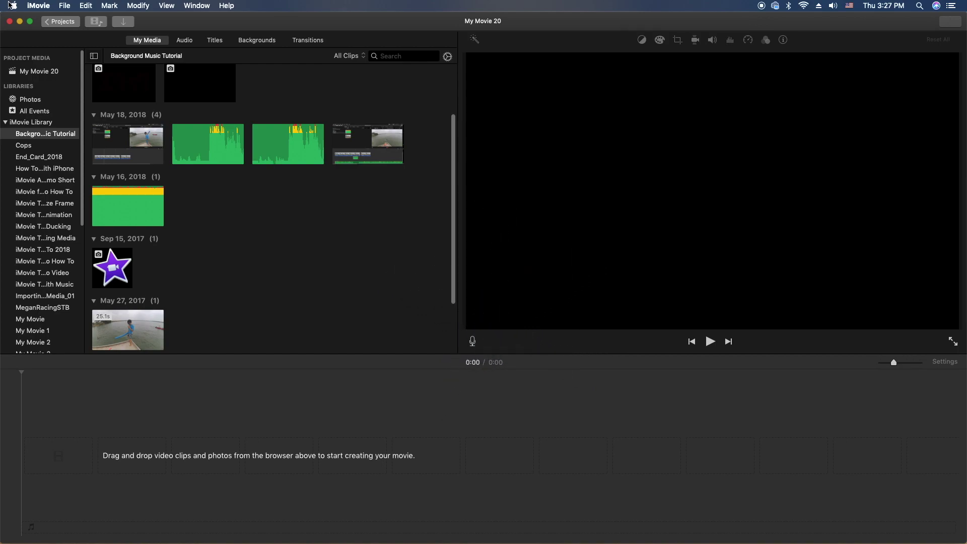
- Check the iMovie version information, then close that window
left_click(10, 5)
mouse_move(30, 4)
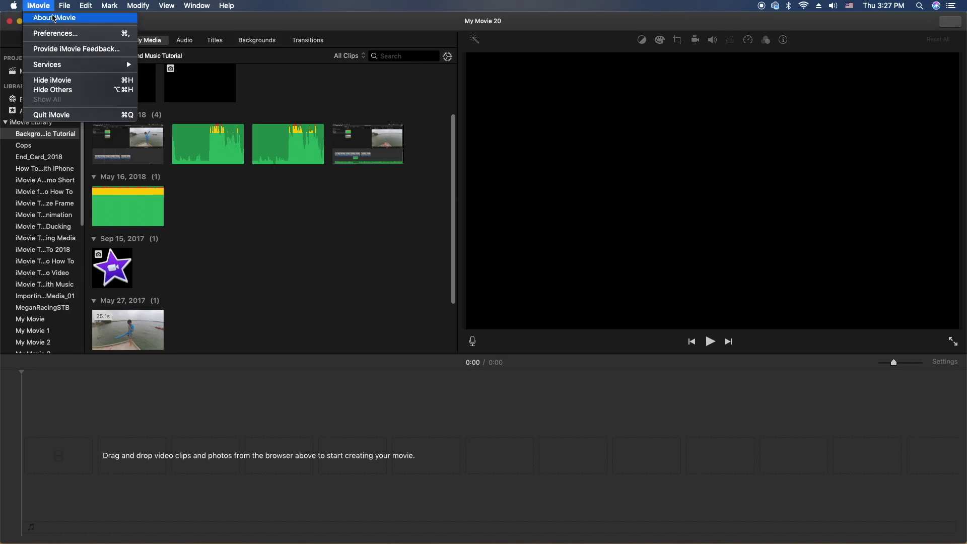
left_click(51, 23)
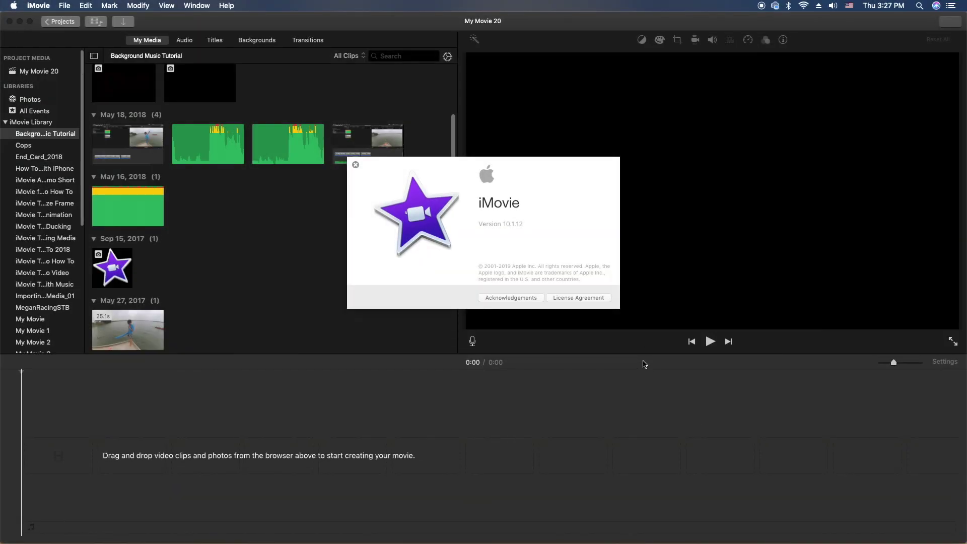
key("super+w")
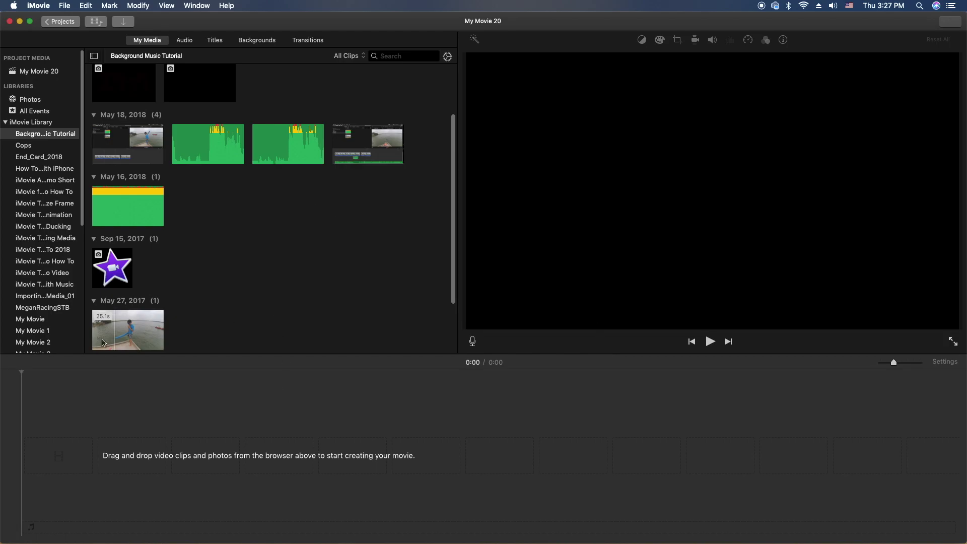
- Add the May 27 boat clip to the timeline, then enlarge the timeline and its clip thumbnails
left_click_drag(103, 343, 71, 467)
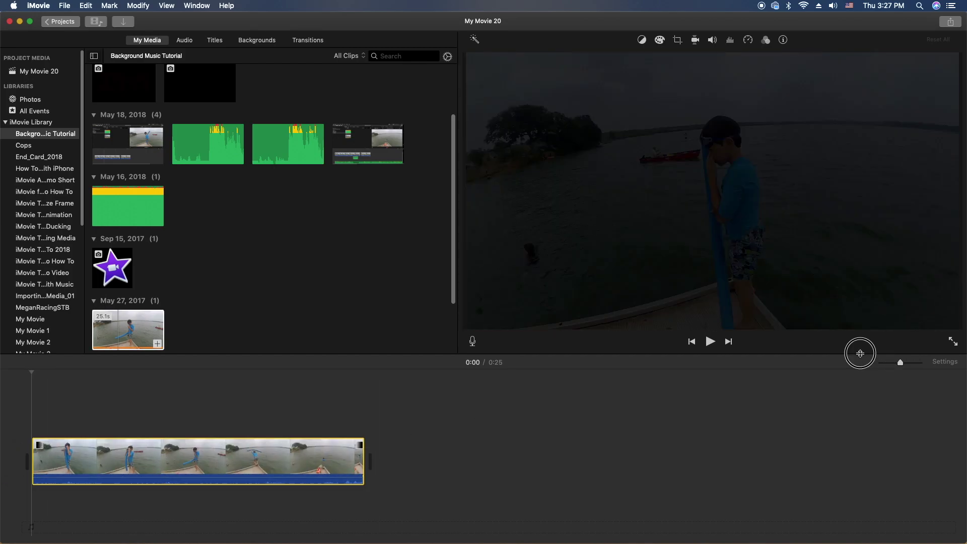
left_click_drag(860, 353, 864, 281)
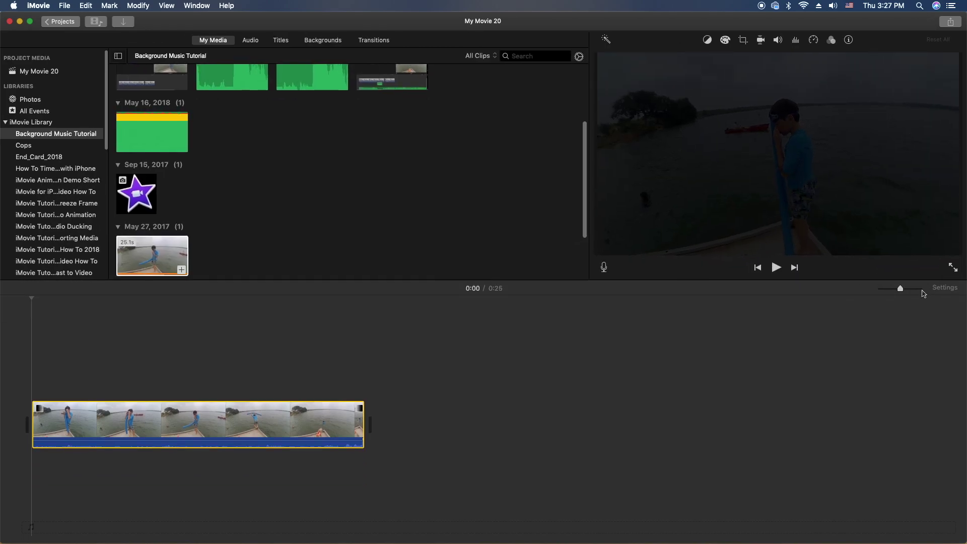
left_click(940, 290)
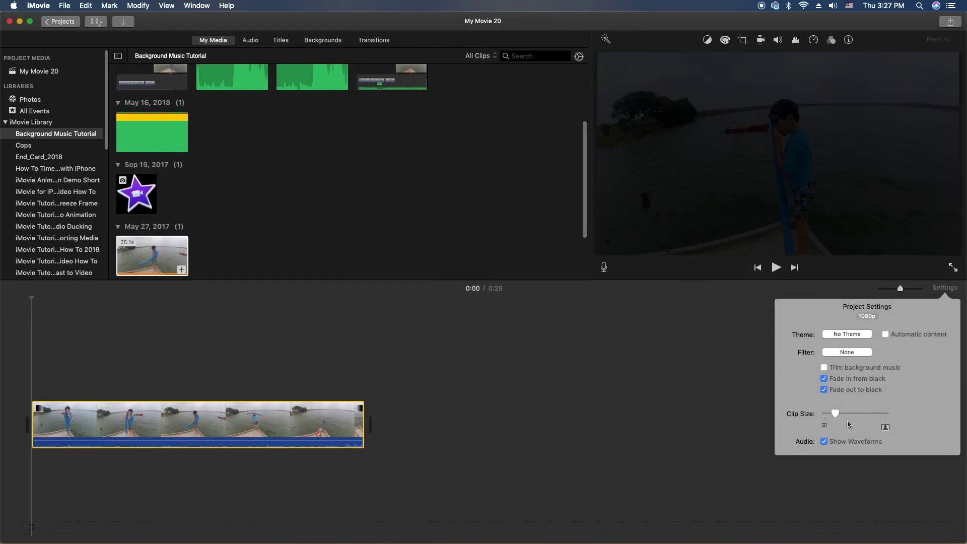
left_click_drag(838, 415, 882, 413)
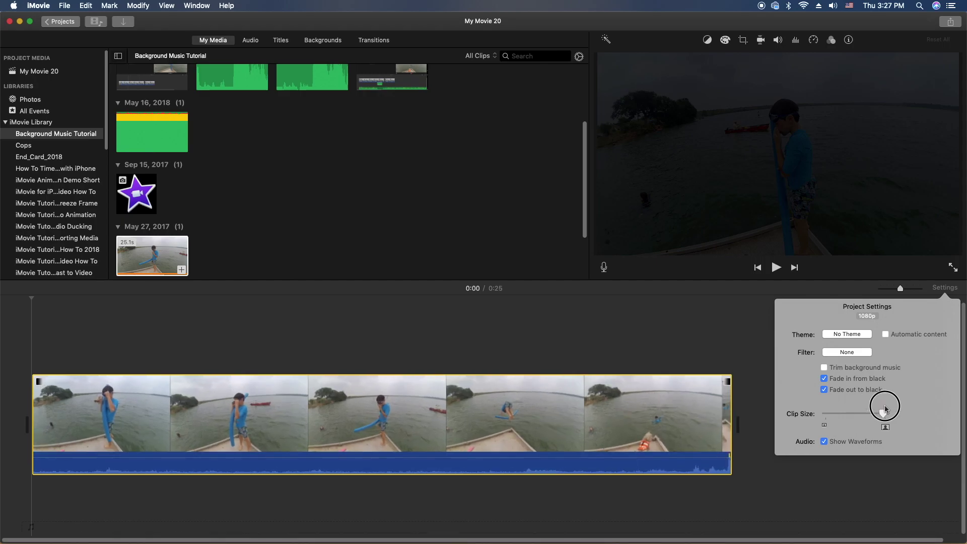
left_click(396, 416)
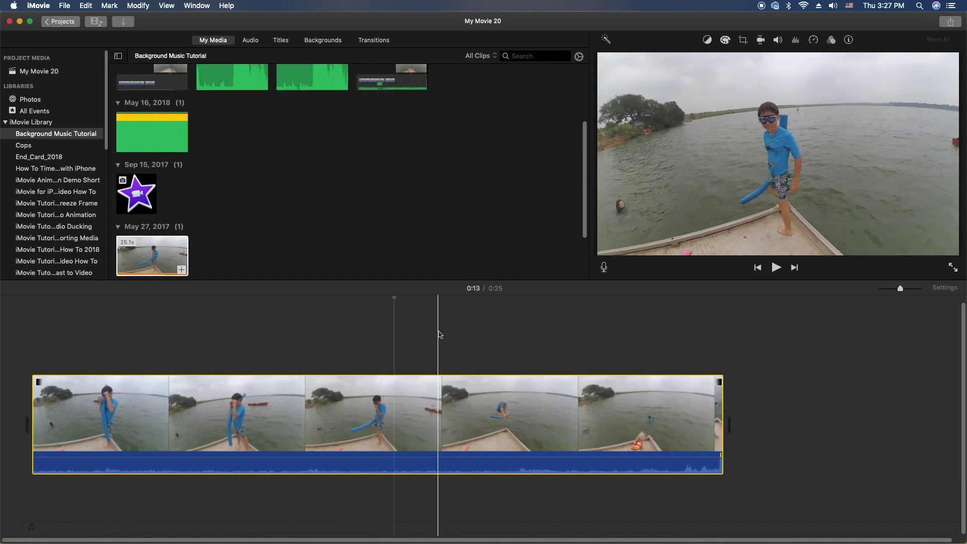
- Place the playhead at 0:17, just before the jump, and bring up the boat clip's editing commands
left_click(504, 343)
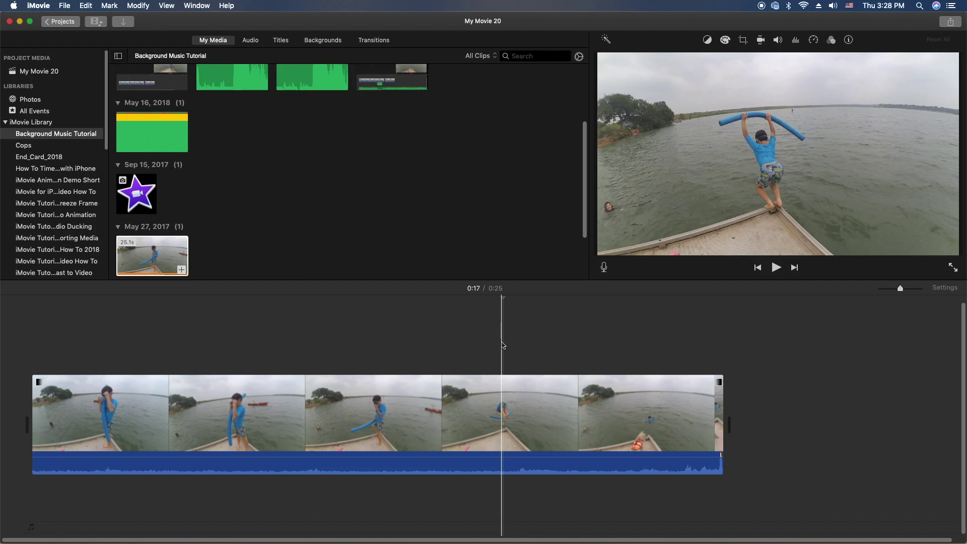
right_click(504, 401)
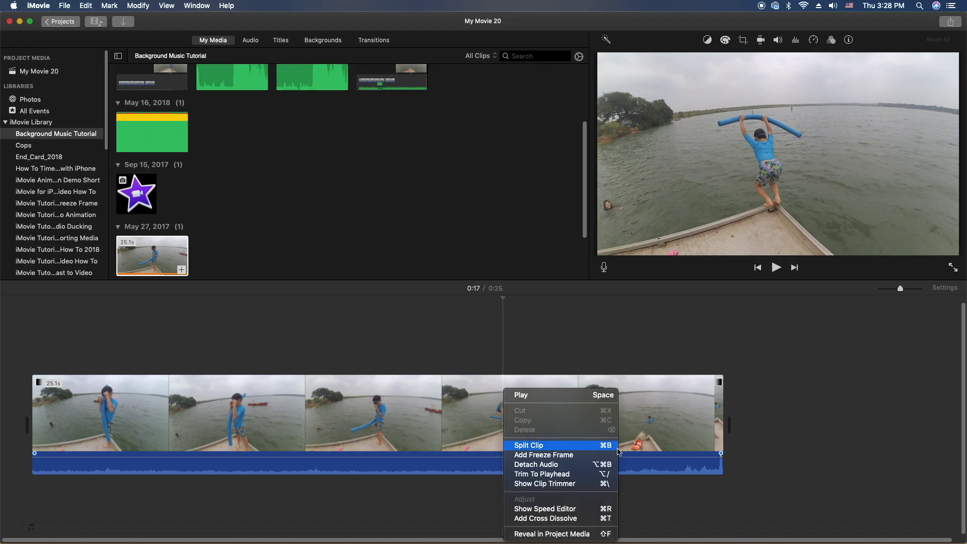
- Split the boat clip at 0:17 and again where the flip ends, isolating a 0.7s clip
left_click(582, 445)
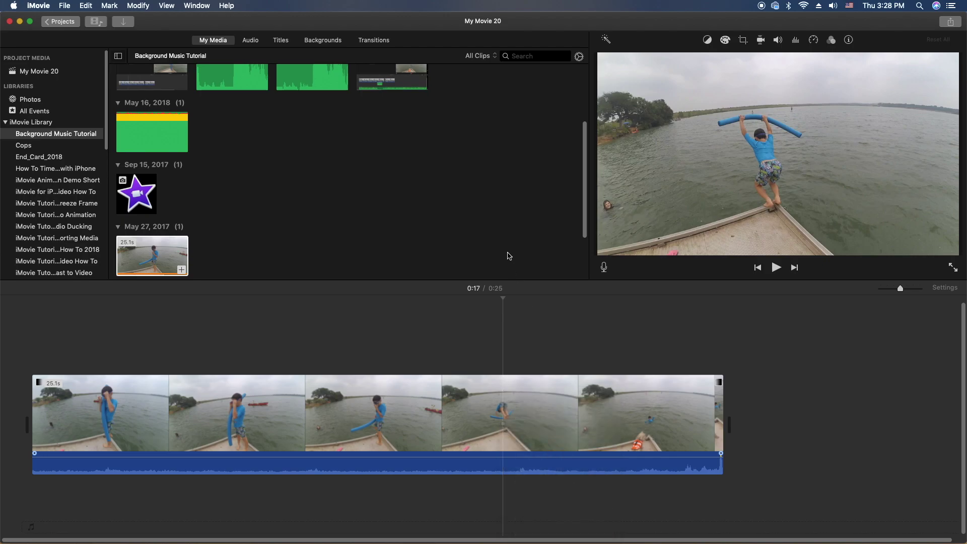
left_click_drag(507, 298, 528, 307)
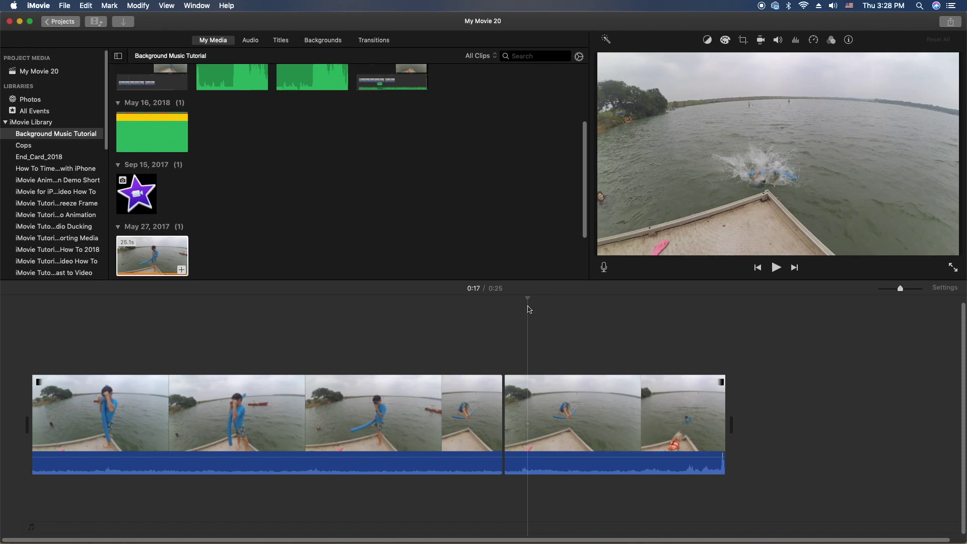
right_click(529, 407)
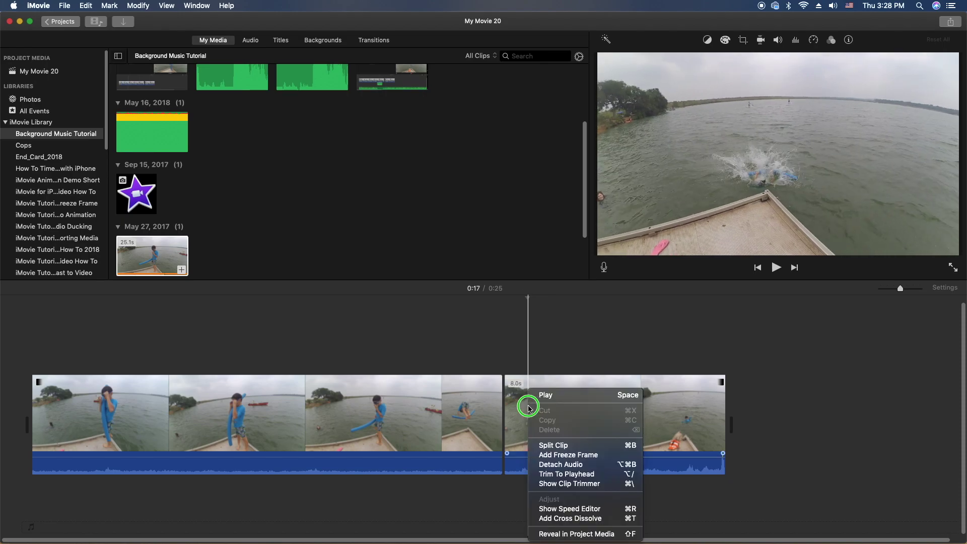
left_click(552, 445)
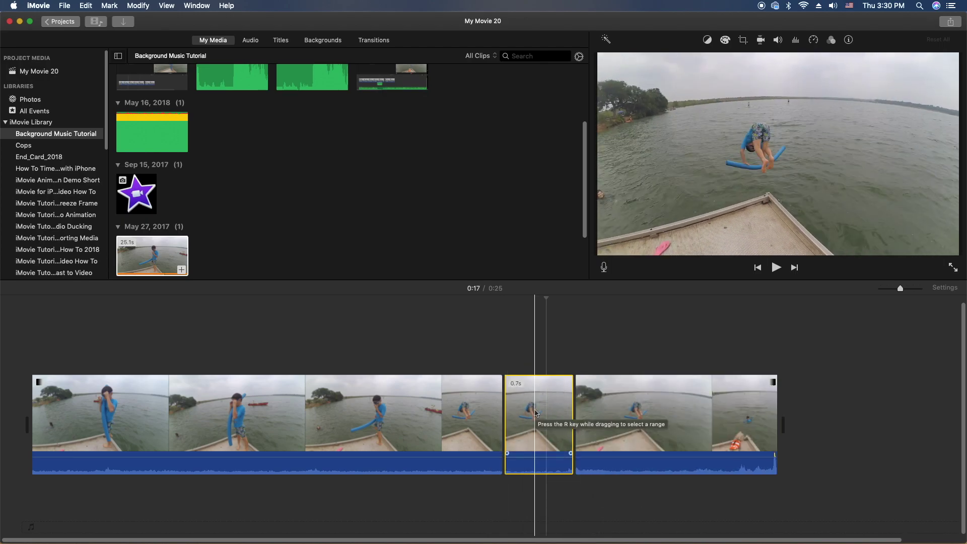
- Set the 0.7-second flip clip's speed to Slow at 50%
left_click(529, 403)
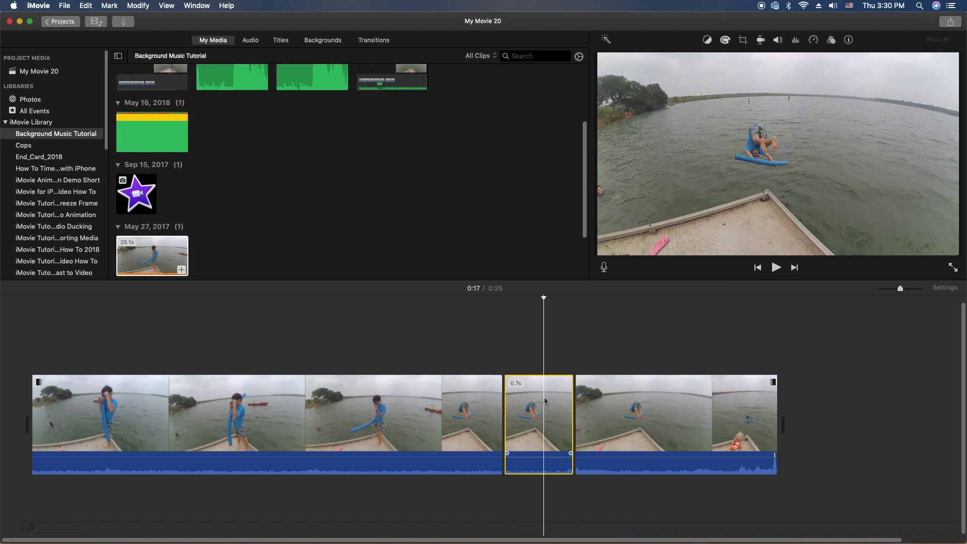
left_click(814, 42)
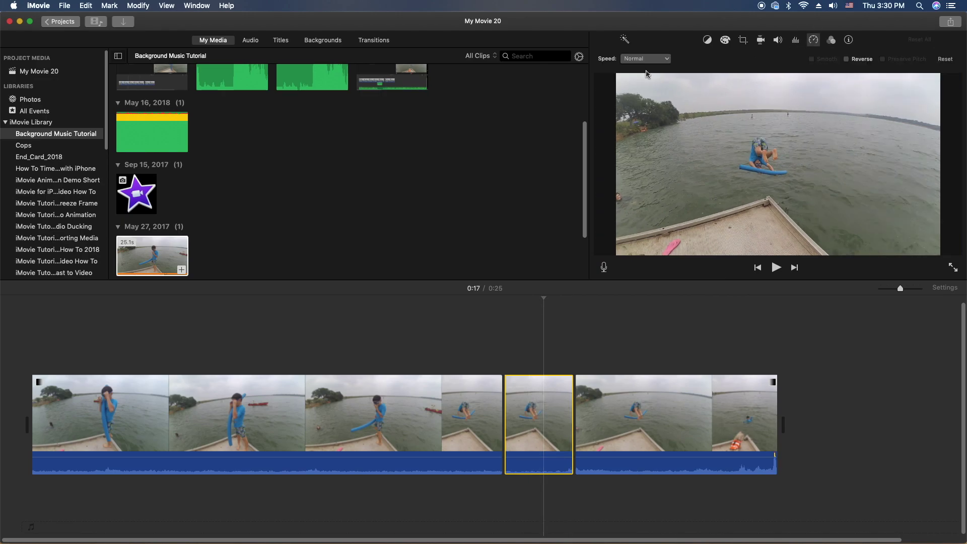
left_click(661, 60)
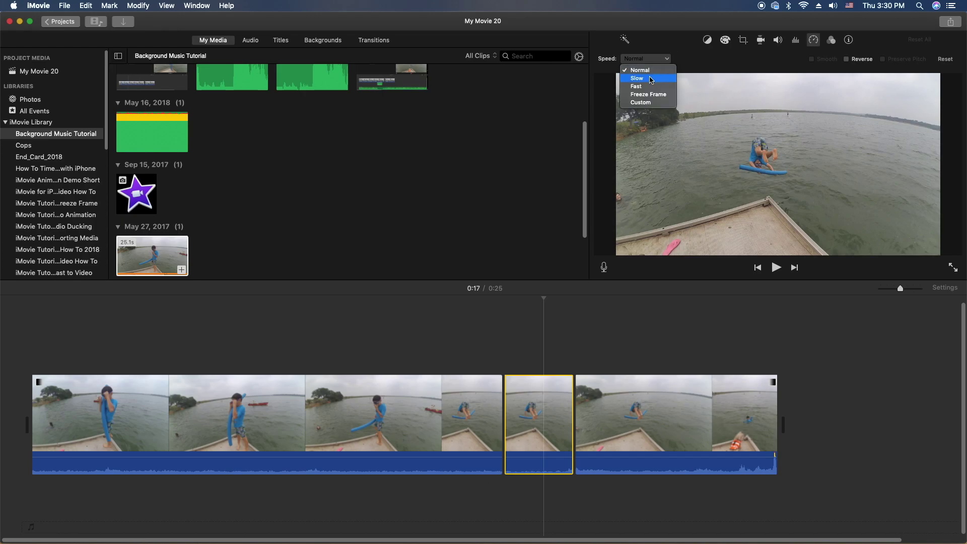
left_click(651, 79)
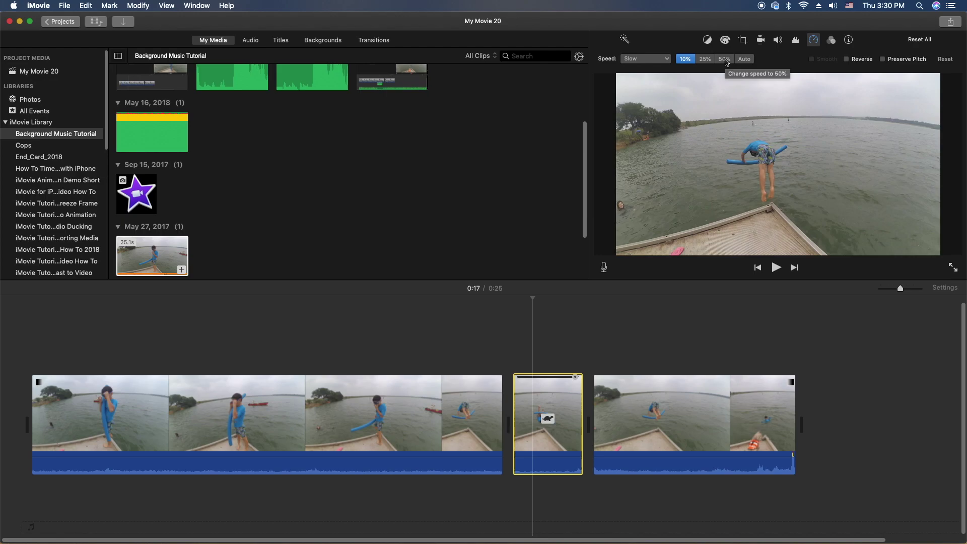
left_click(725, 59)
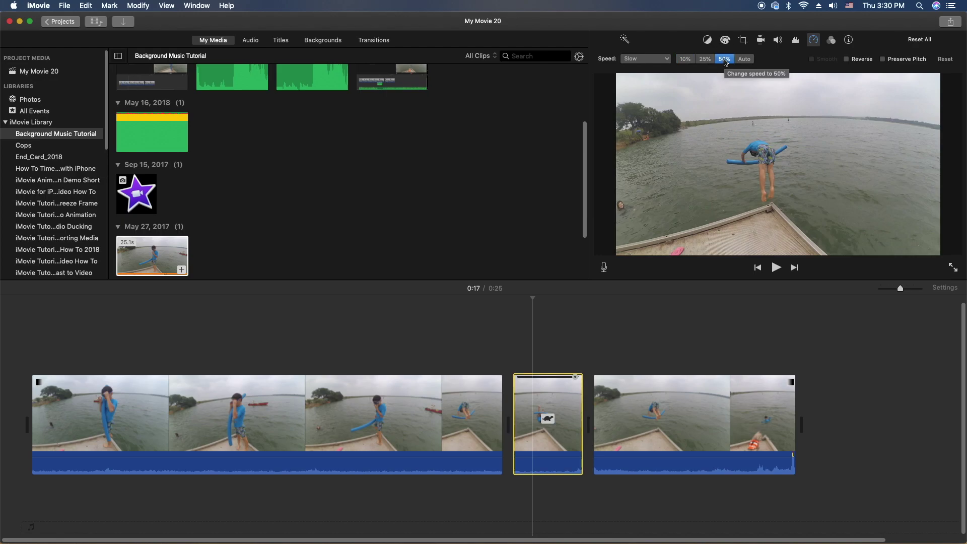
left_click(463, 347)
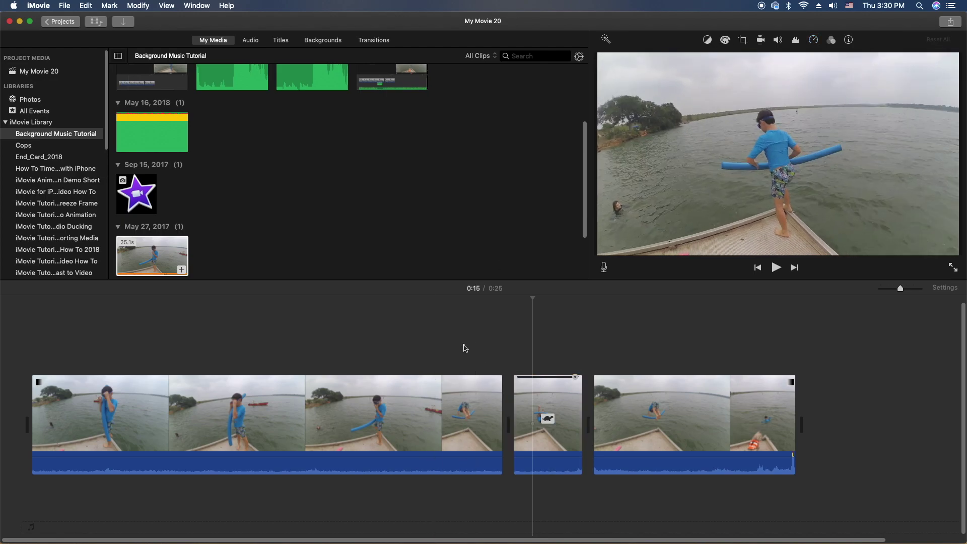
key("space")
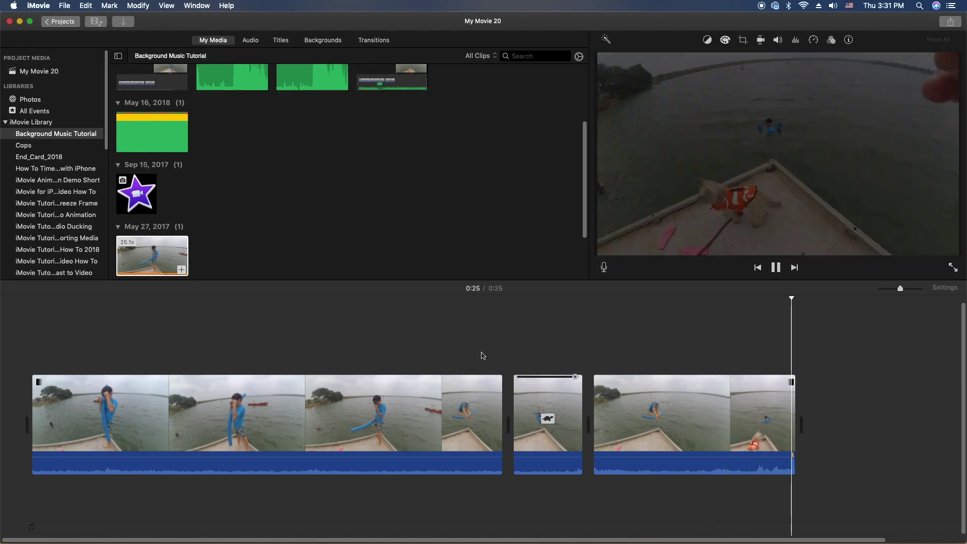
left_click(815, 41)
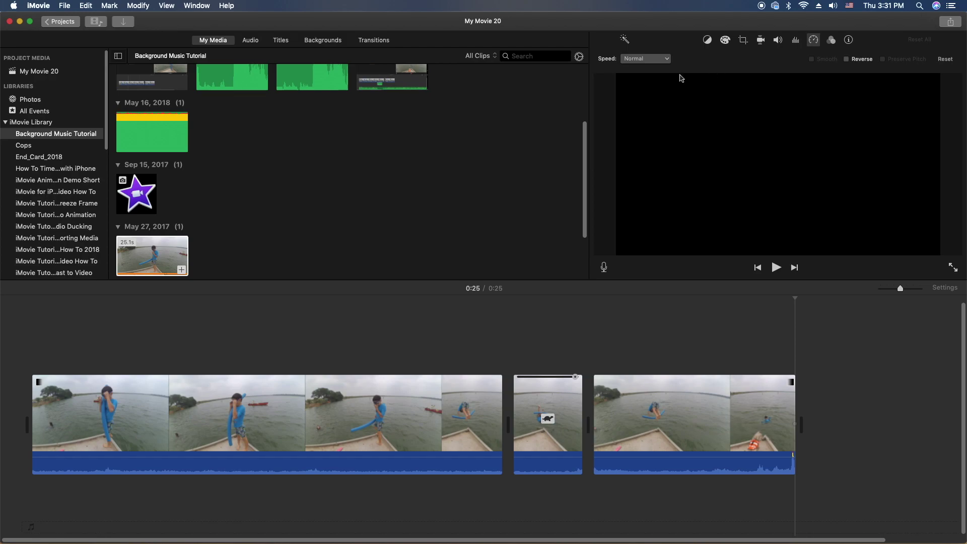
- Undo the splits and 50% slowdown with Cmd+Z, restoring one uncut 25-second clip
left_click(653, 78)
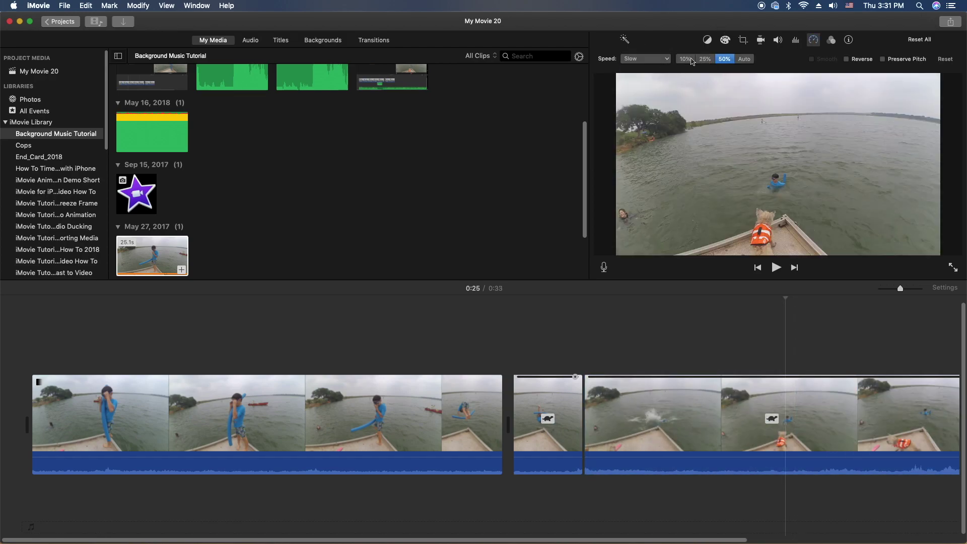
left_click(465, 347)
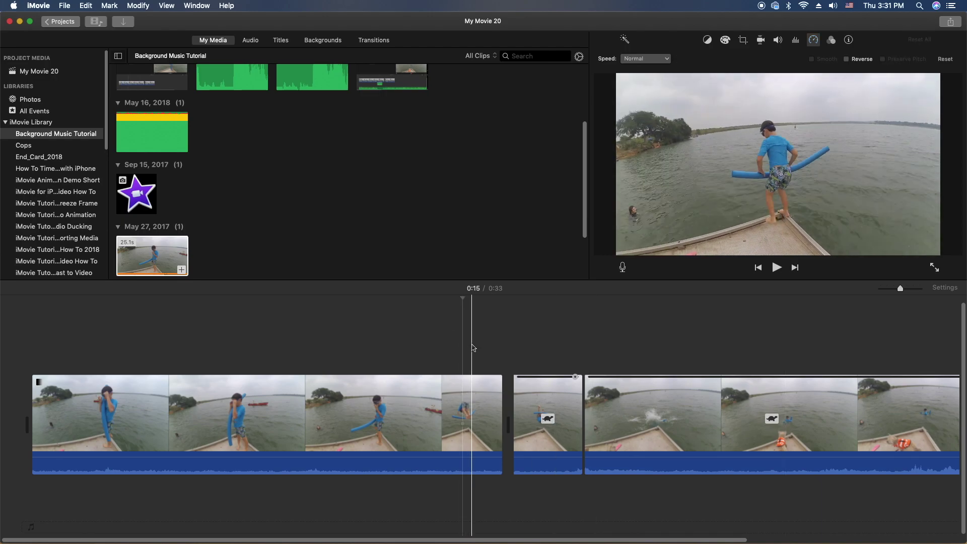
key("super+z")
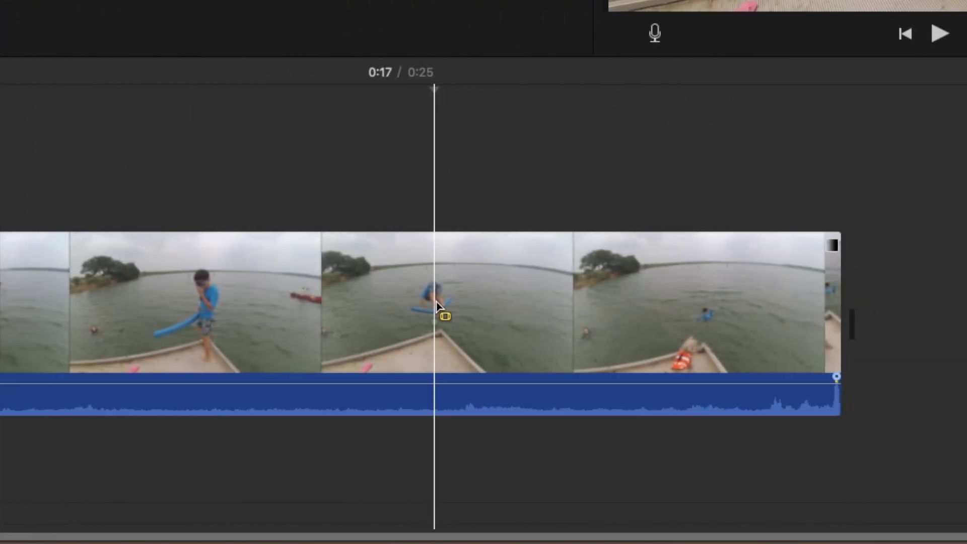
- Drag across the flip section of the boat clip to range-select it
left_click_drag(436, 302, 479, 314)
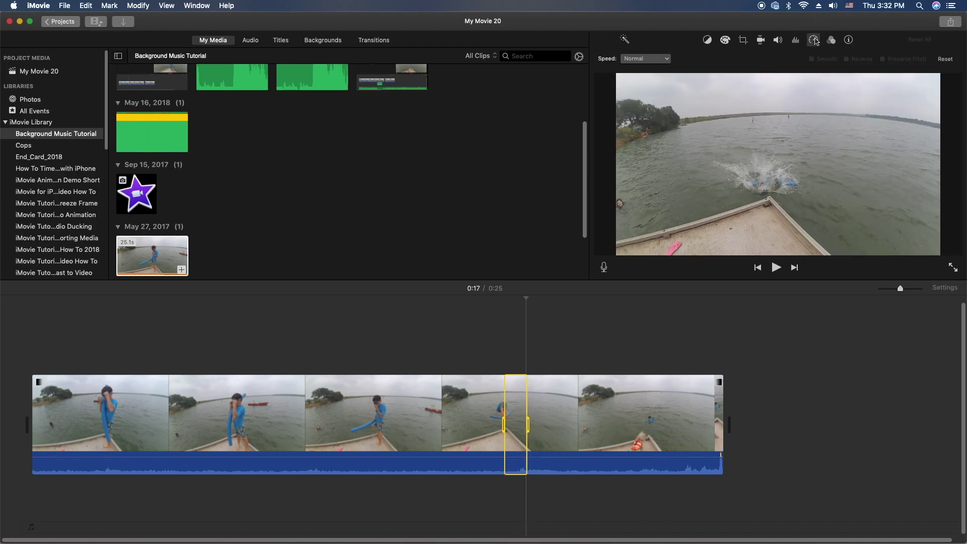
- Slow the selected flip range to 50% and play it back from 0:15
left_click(663, 59)
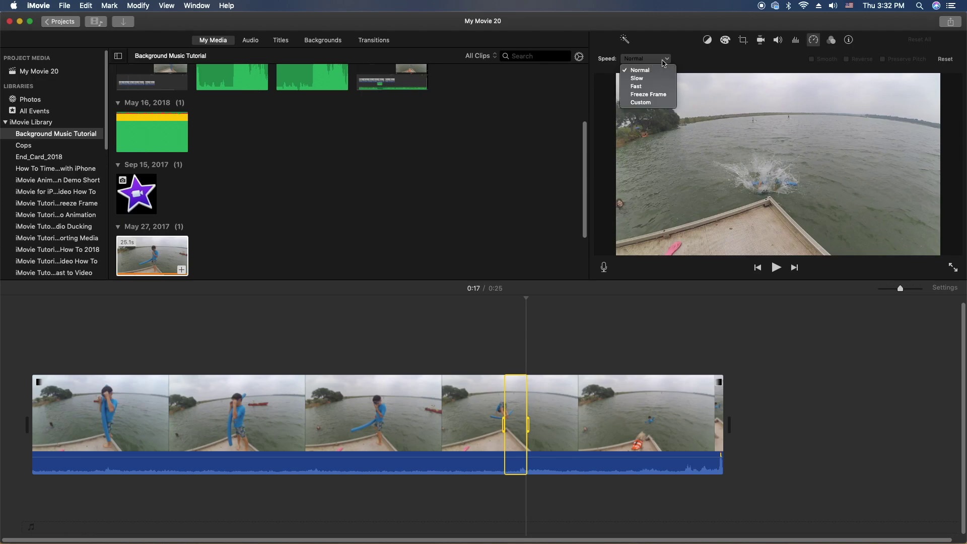
left_click(653, 78)
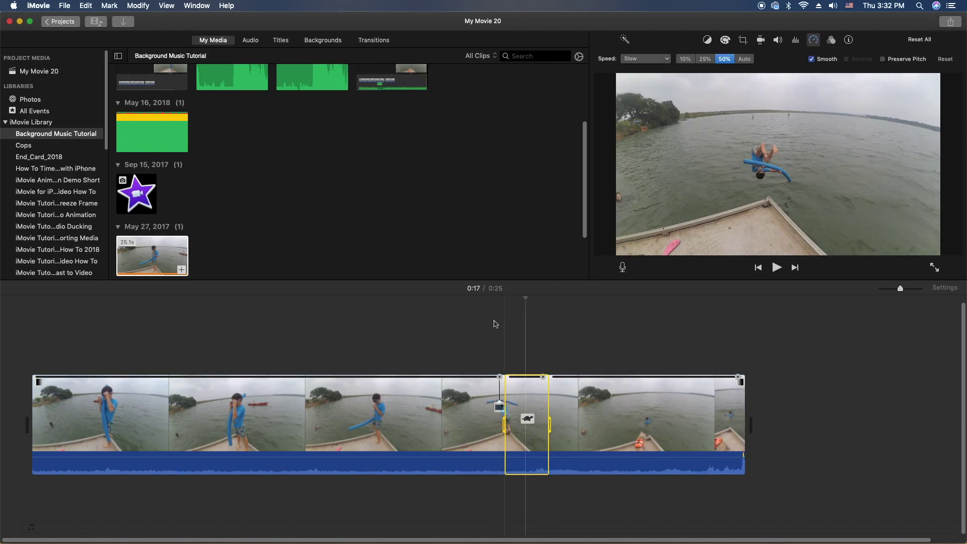
left_click(467, 336)
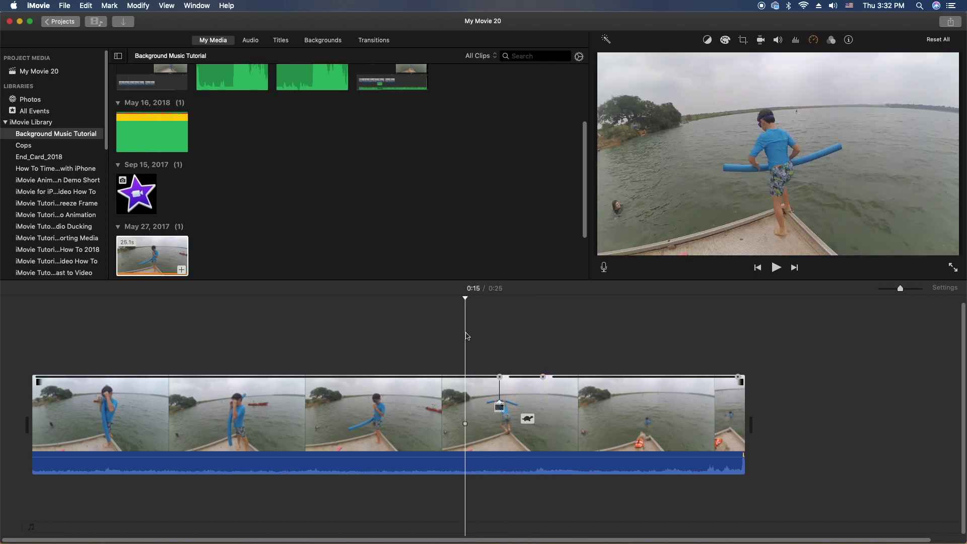
key("space")
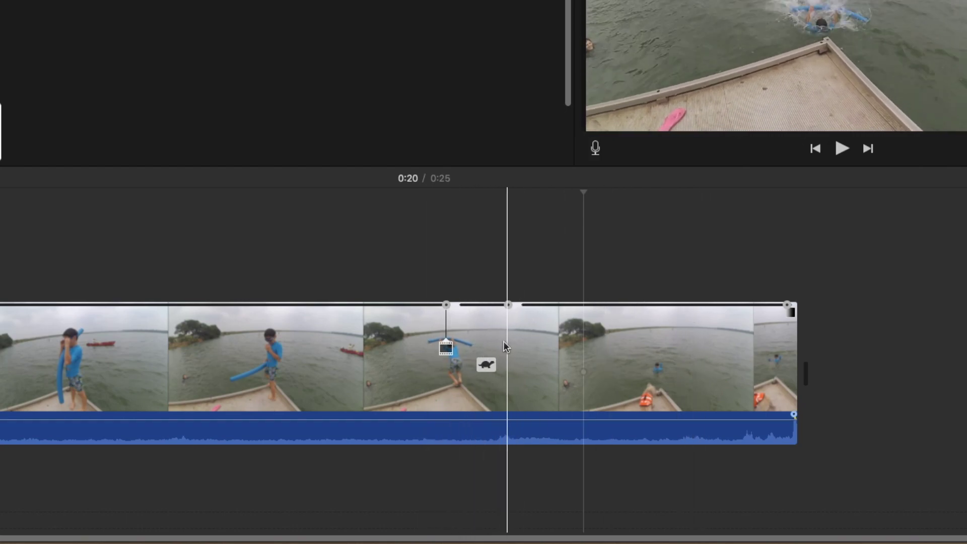
- Drag the slow section's end handle to change where the 50% slowdown stops
left_click(507, 306)
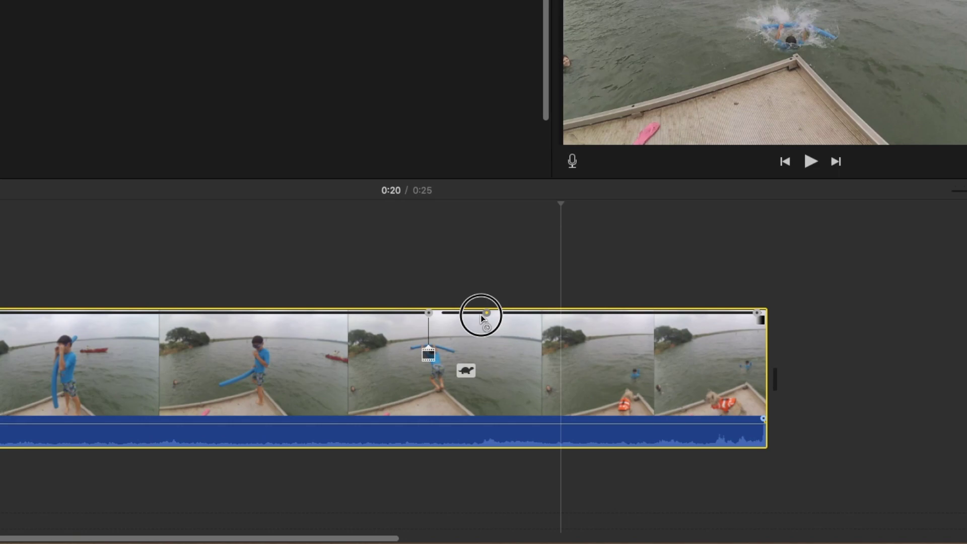